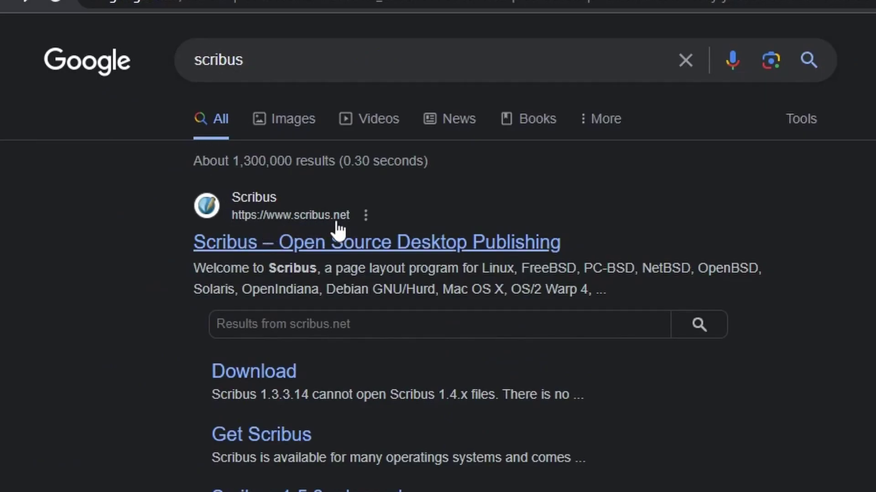
- Open the official Scribus site, scribus.net, from the Google results for 'scribus'
{"action": "left_click", "coordinate": [317, 243]}
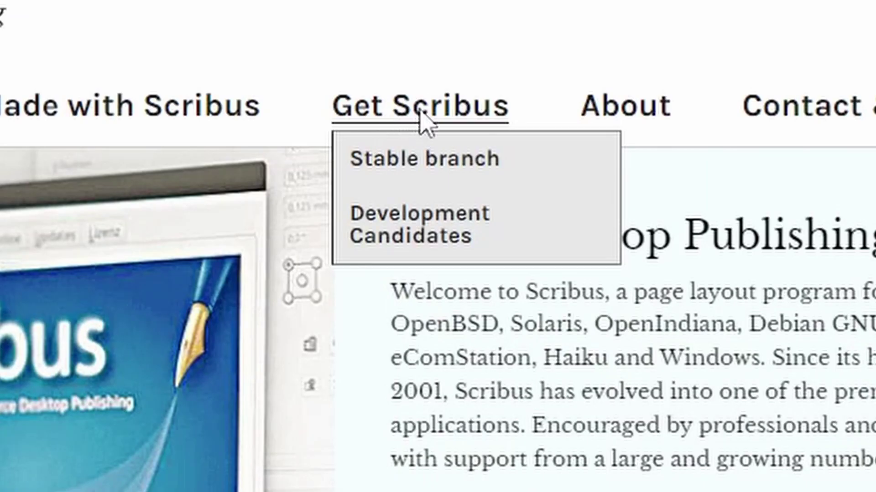
- Go to the Scribus stable branch 1.4.8 downloads list and scroll to the Windows 64 Bit link
{"action": "left_click", "coordinate": [432, 99]}
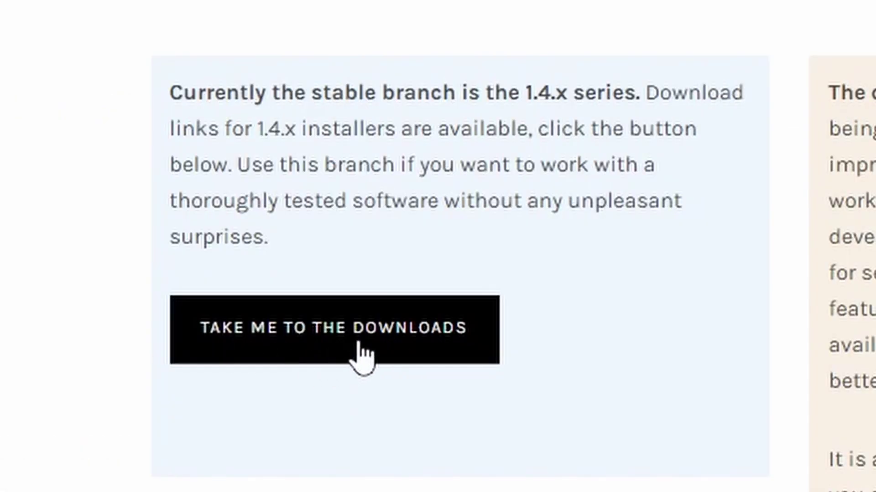
{"action": "left_click", "coordinate": [359, 348]}
{"action": "scroll", "coordinate": [264, 239], "scroll_direction": "down", "scroll_amount": 1}
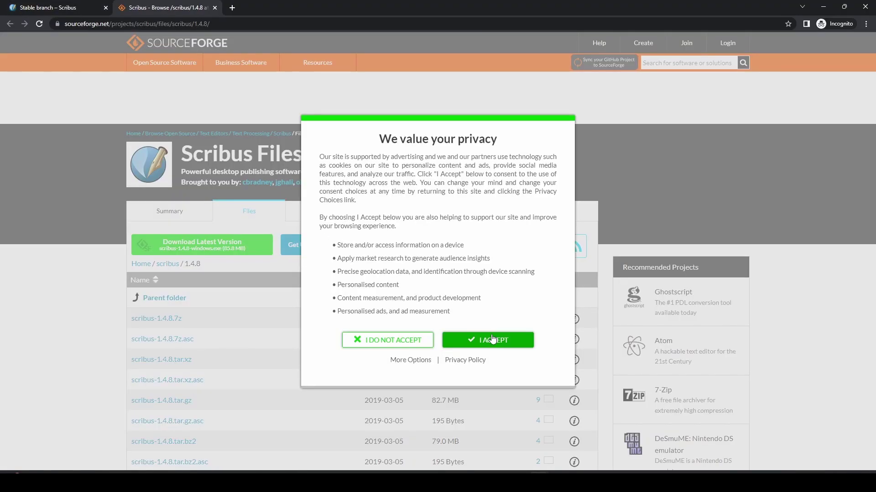
- Accept SourceForge's privacy notice and browse the Scribus 1.4.8 file list
{"action": "left_click", "coordinate": [487, 340]}
{"action": "scroll", "coordinate": [236, 317], "scroll_direction": "down", "scroll_amount": 4}
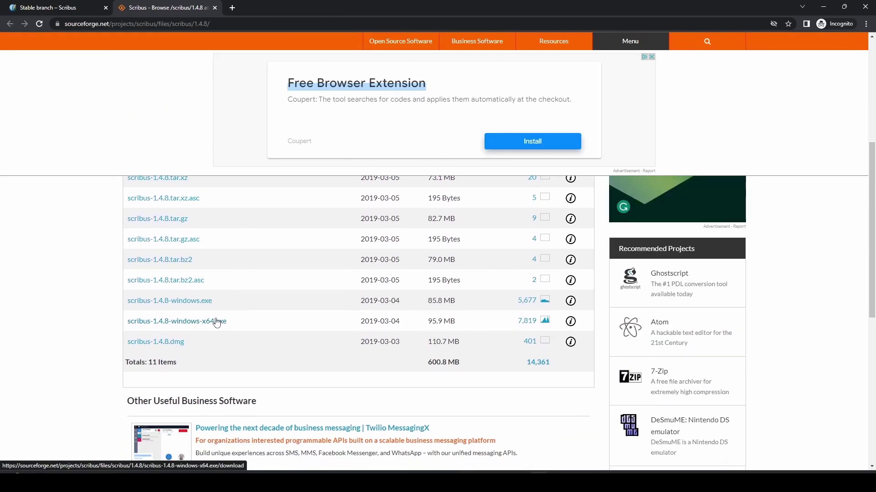
{"action": "scroll", "coordinate": [246, 323], "scroll_direction": "up", "scroll_amount": 3}
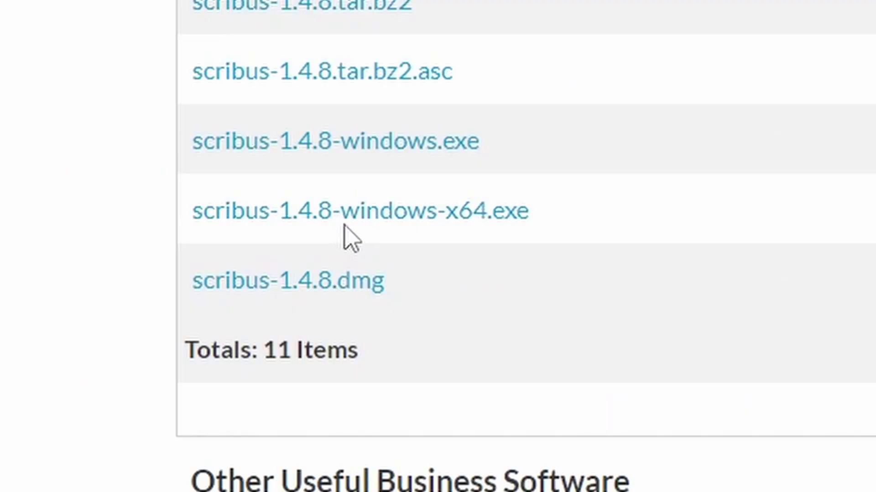
- Start downloading scribus-1.4.8-windows-x64.exe from SourceForge's Scribus 1.4.8 files
{"action": "left_click", "coordinate": [483, 224]}
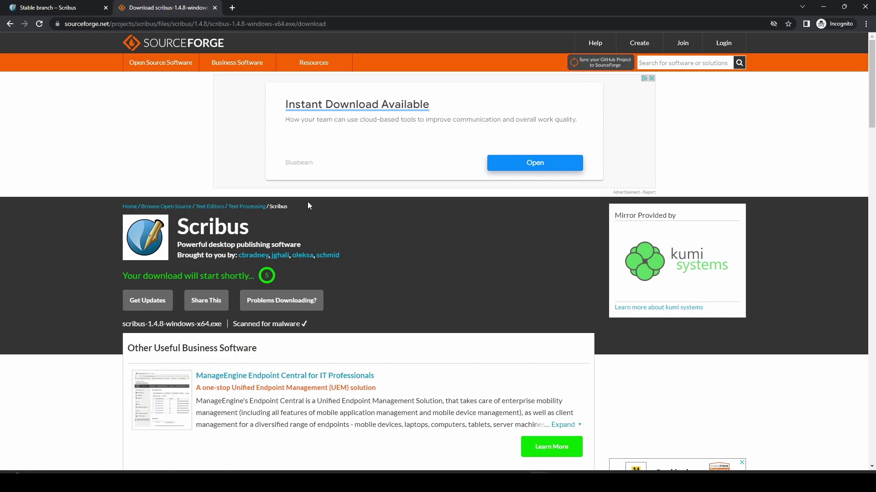
{"action": "scroll", "coordinate": [729, 350], "scroll_direction": "down", "scroll_amount": 2}
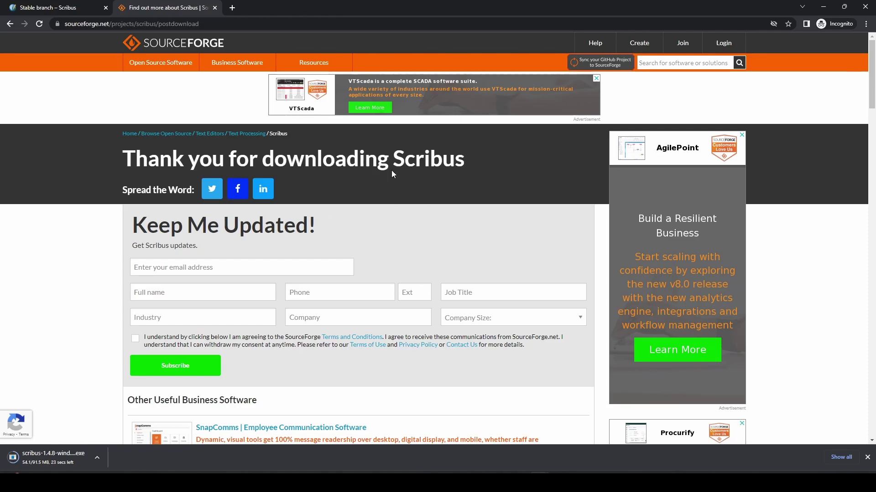
- Return to the Scribus stable branch tab and back to the scribus.net home page
{"action": "left_click", "coordinate": [68, 8]}
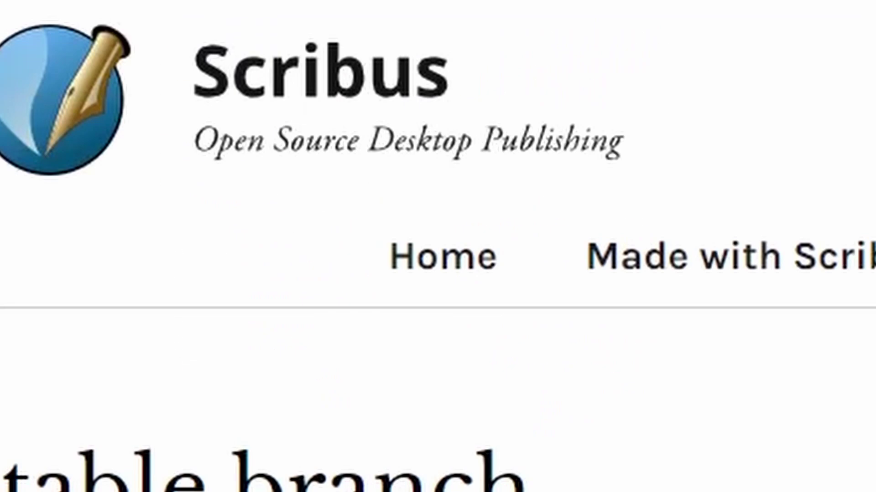
{"action": "left_click", "coordinate": [500, 284]}
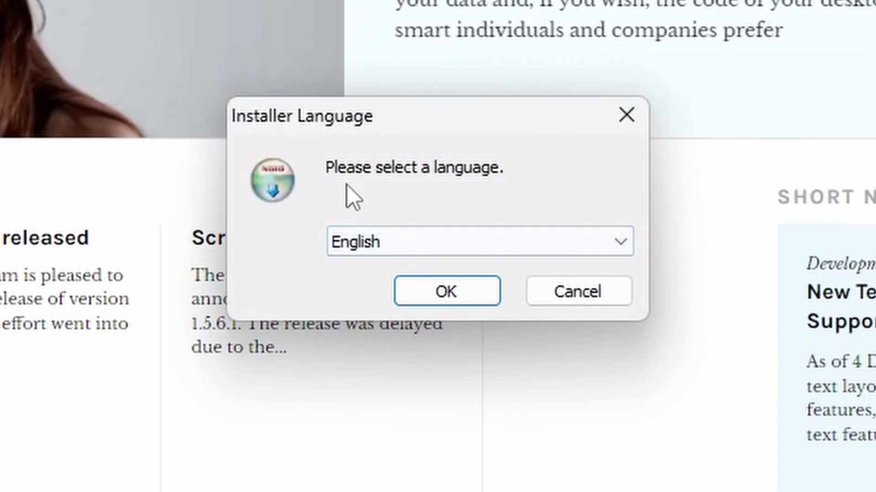
- Keep English as the installer language and start the Scribus setup wizard
{"action": "left_click", "coordinate": [437, 246]}
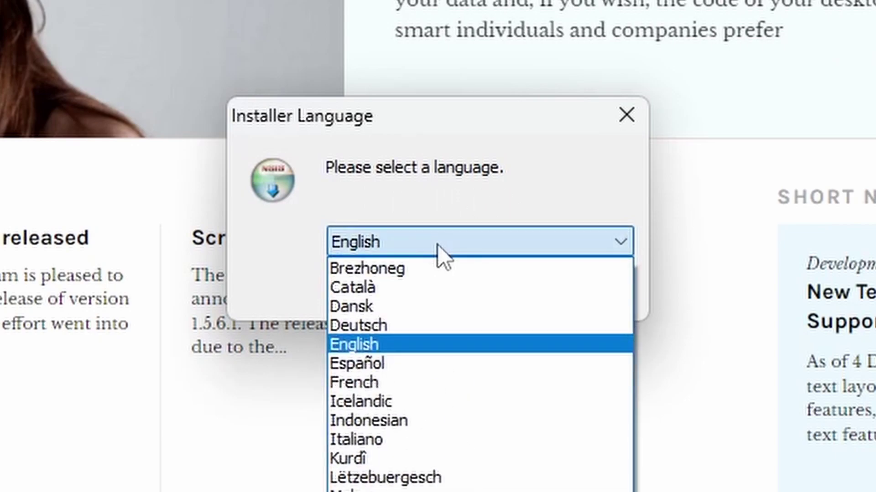
{"action": "left_click", "coordinate": [437, 244]}
{"action": "left_click", "coordinate": [433, 294]}
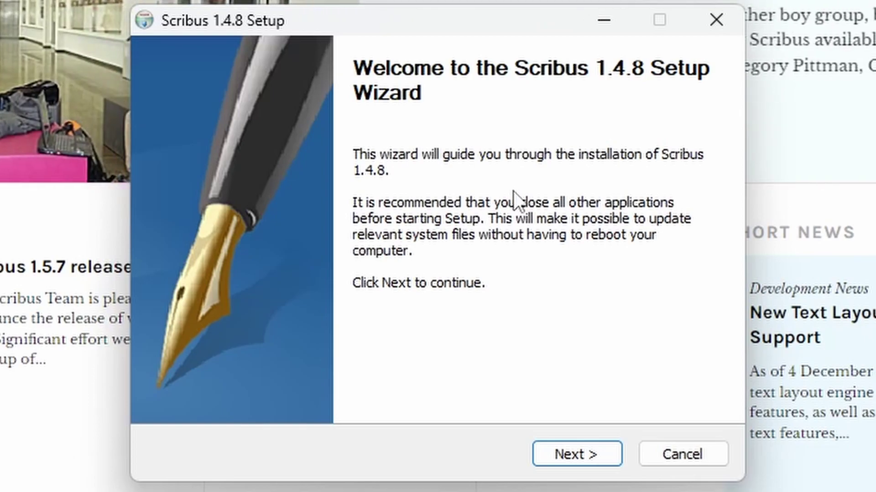
- Accept the Scribus license agreement to reach the Choose Components page
{"action": "left_click", "coordinate": [571, 452]}
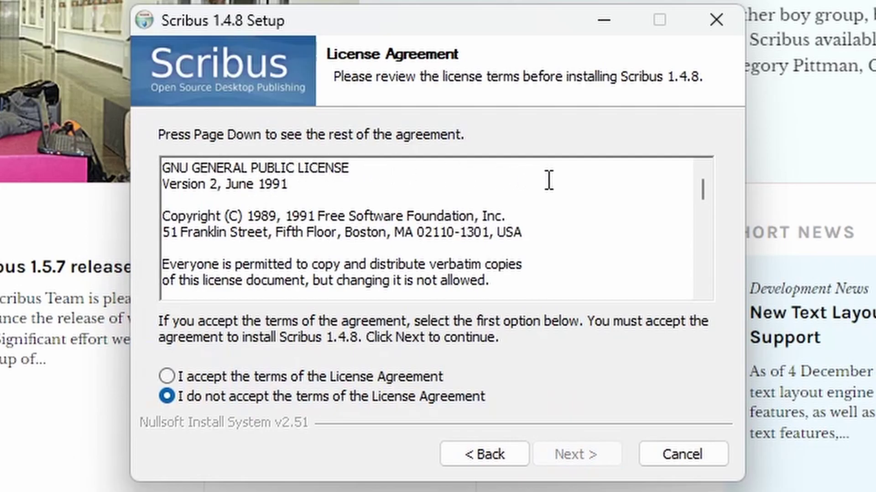
{"action": "left_click_drag", "start_coordinate": [707, 190], "coordinate": [709, 308]}
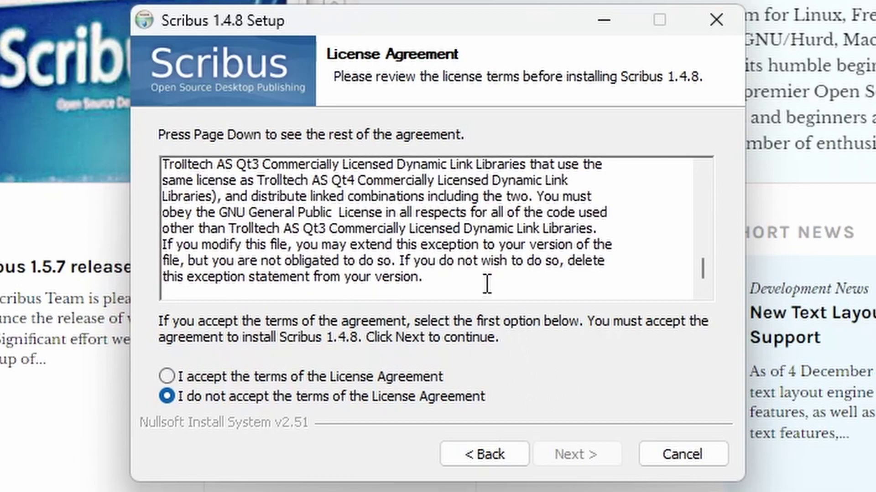
{"action": "left_click", "coordinate": [286, 381]}
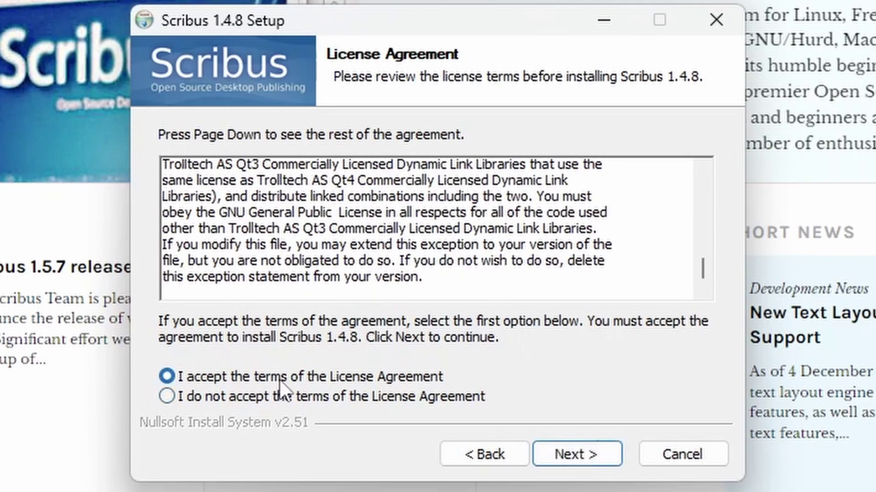
{"action": "left_click", "coordinate": [584, 457]}
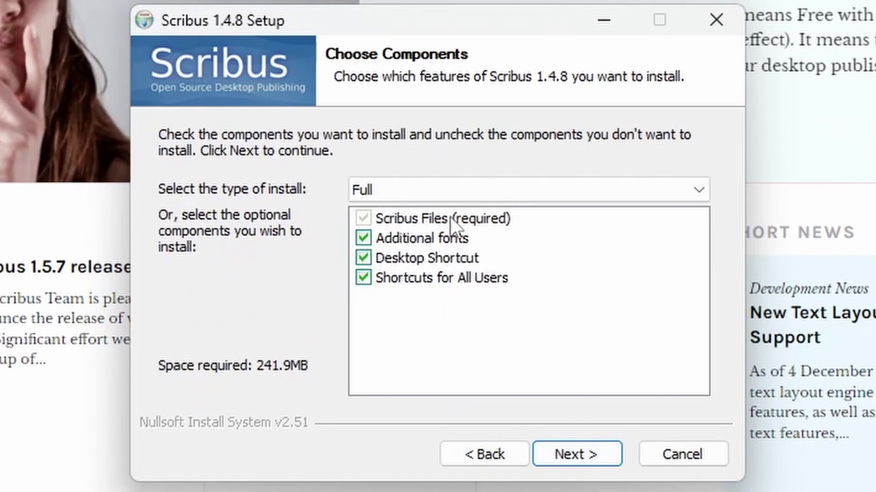
- Keep the Full component set, with the additional fonts still included
{"action": "left_click", "coordinate": [421, 220]}
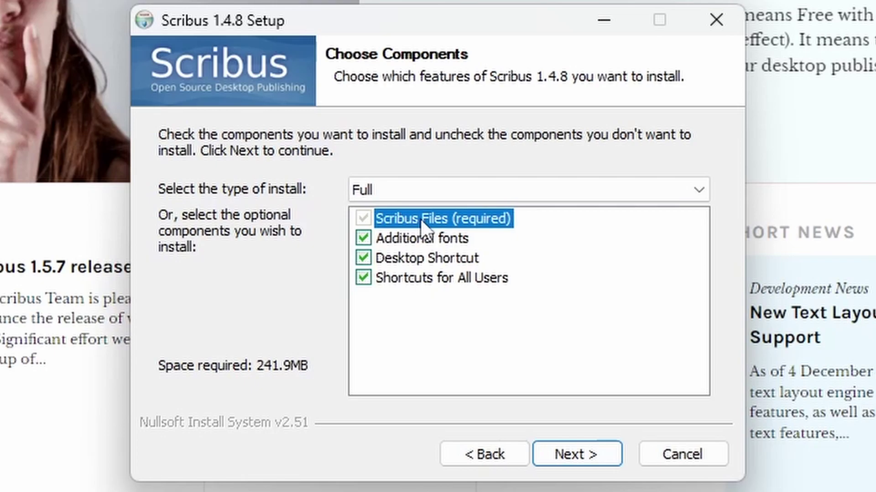
{"action": "left_click", "coordinate": [441, 245]}
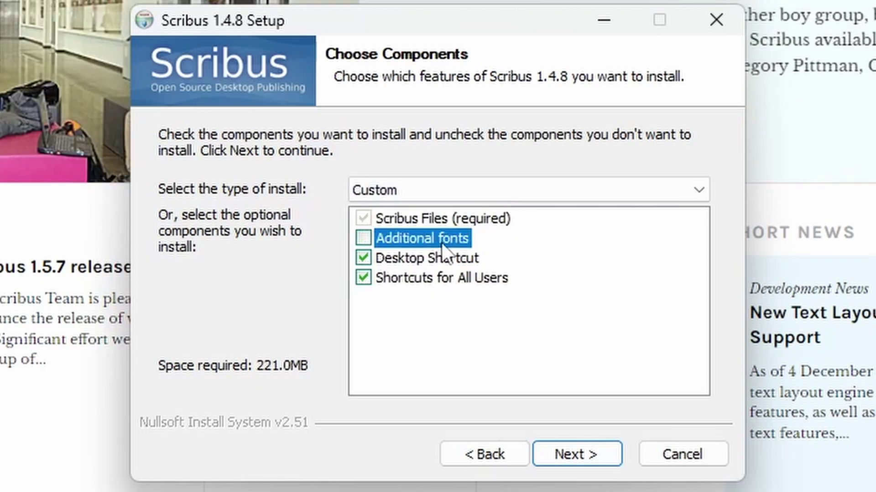
{"action": "left_click", "coordinate": [442, 247]}
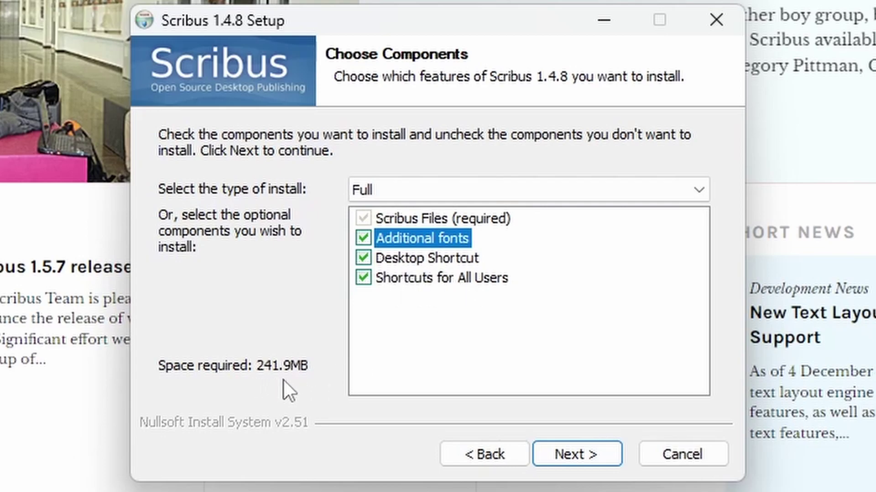
- Keep C:\Program Files\Scribus 1.4.8 and the Scribus 1.4.8 Start Menu folder, and install
{"action": "left_click", "coordinate": [586, 459]}
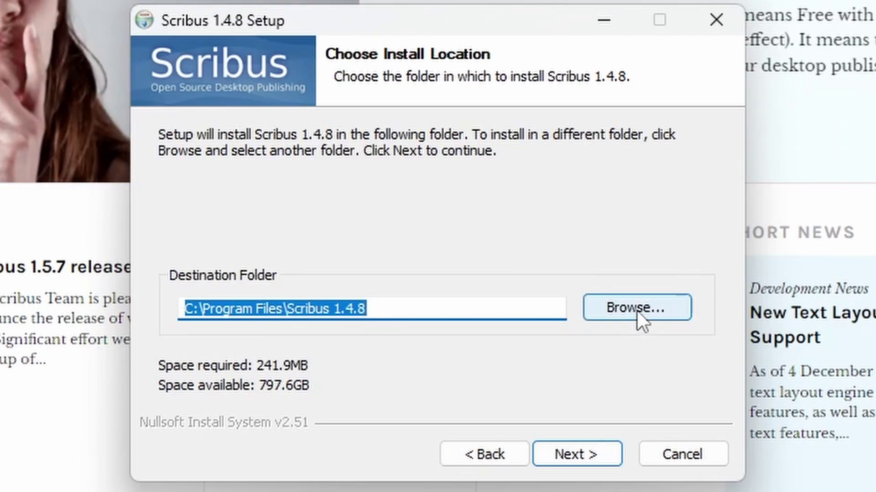
{"action": "left_click", "coordinate": [581, 452]}
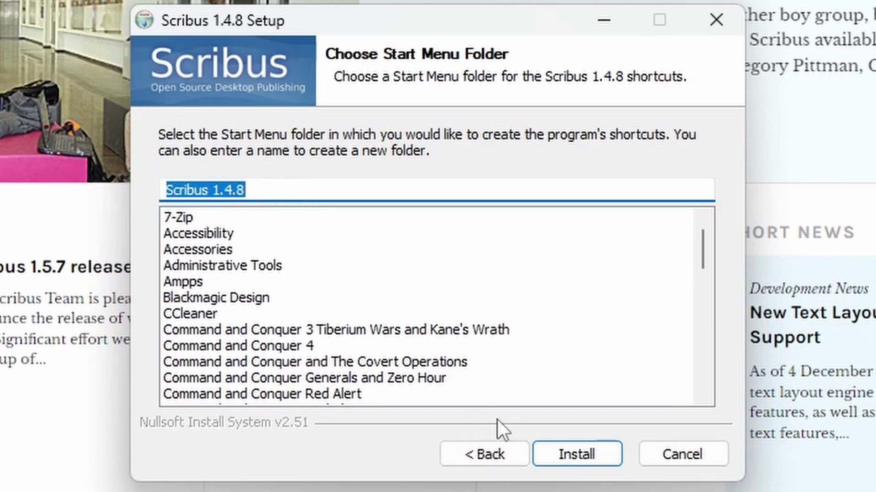
{"action": "left_click", "coordinate": [579, 458]}
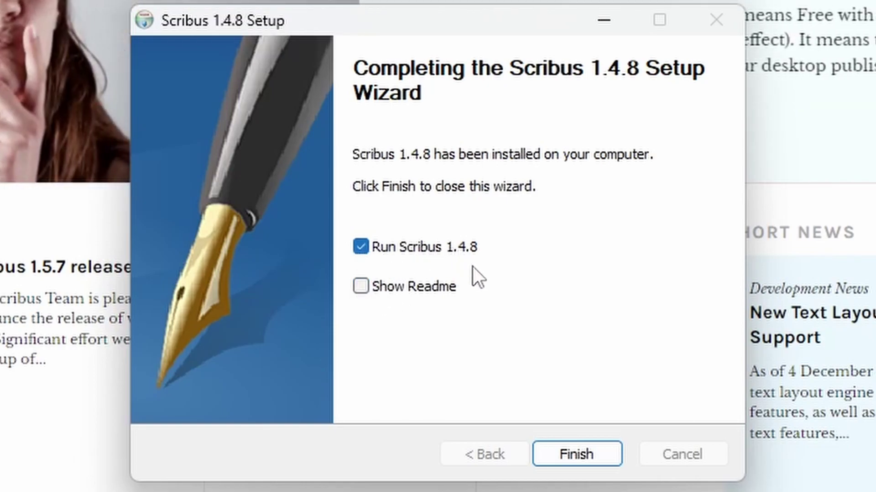
- Leave Run Scribus 1.4.8 enabled and finish the installer
{"action": "left_click", "coordinate": [401, 248]}
{"action": "left_click", "coordinate": [562, 454]}
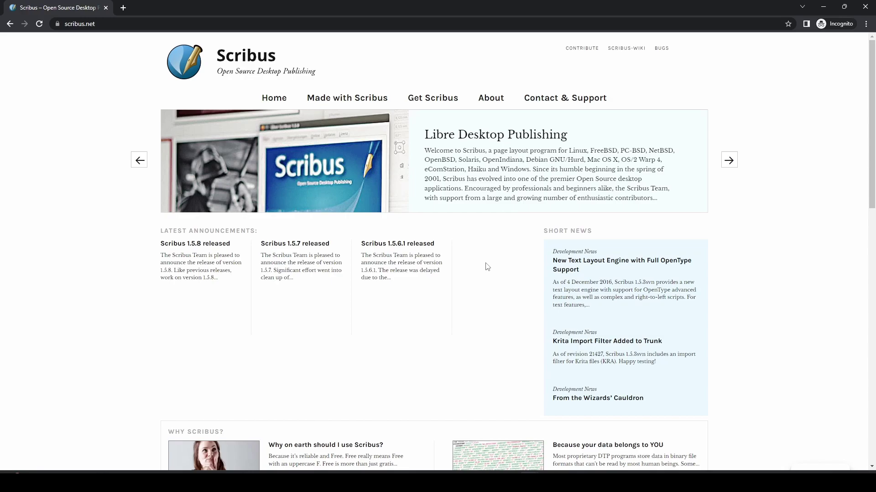
- Bring up the 'Ghostscript is missing' warning and dismiss it with OK
{"action": "mouse_move", "coordinate": [608, 483]}
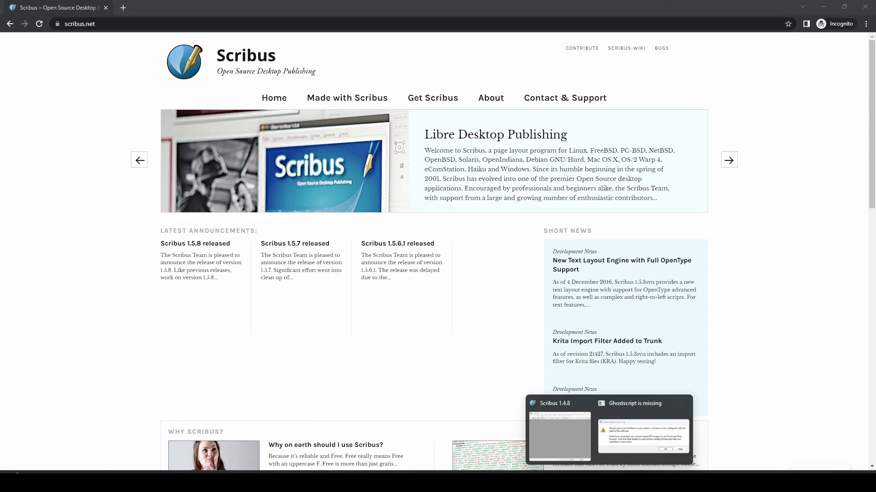
{"action": "left_click", "coordinate": [643, 433]}
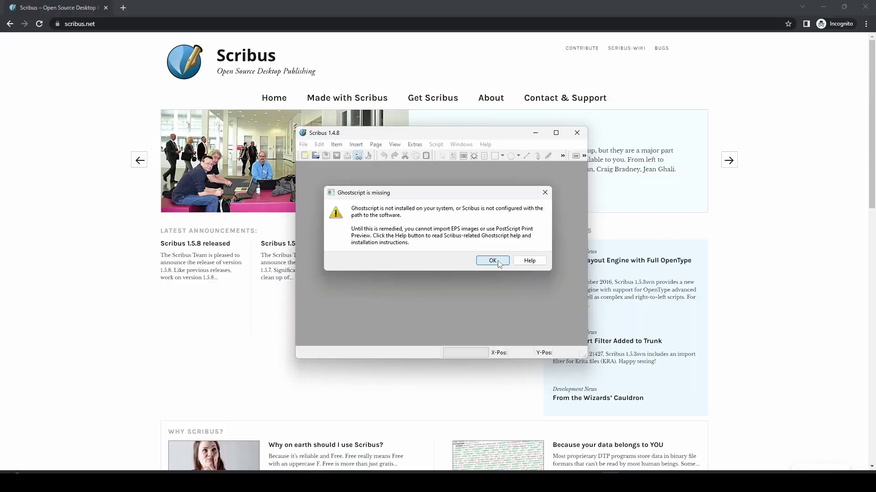
{"action": "left_click", "coordinate": [647, 369]}
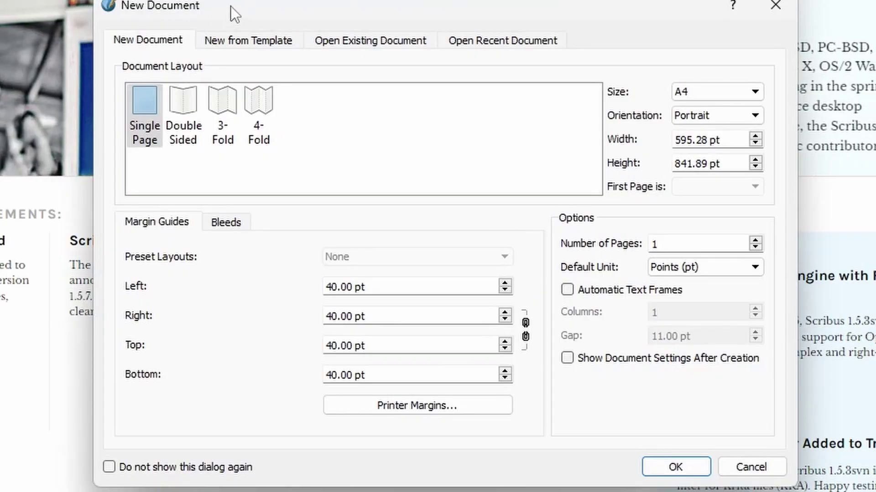
- Create a single-page A4 portrait document and maximize the Scribus window
{"action": "left_click_drag", "start_coordinate": [231, 6], "coordinate": [228, 25]}
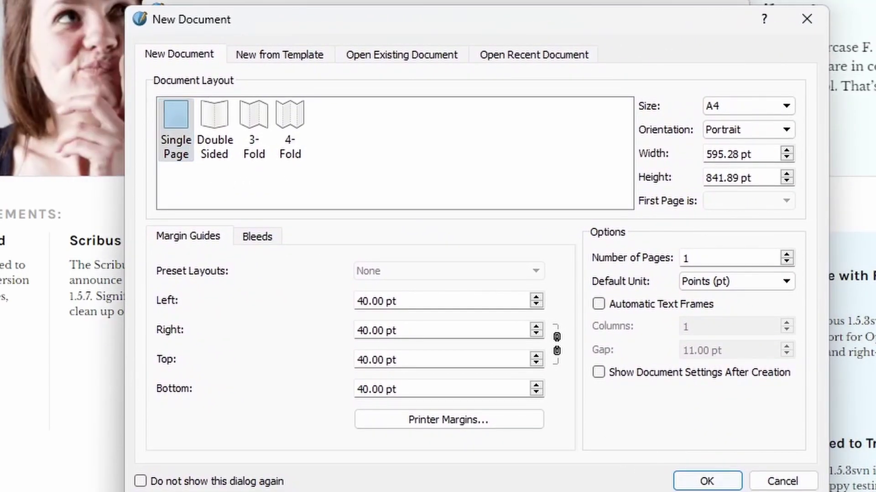
{"action": "left_click", "coordinate": [714, 484]}
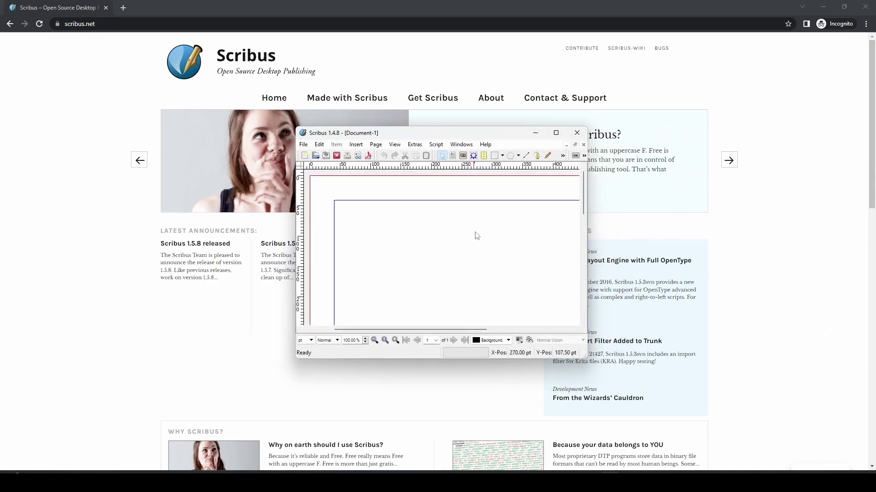
{"action": "left_click", "coordinate": [556, 133]}
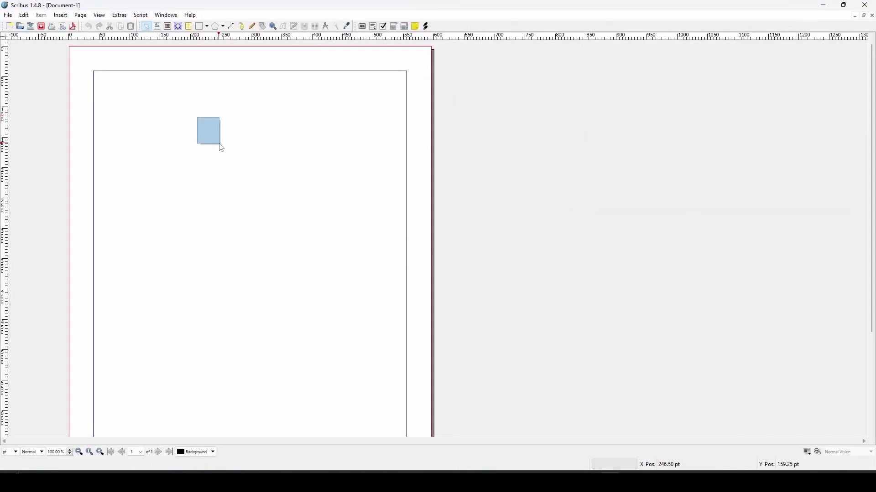